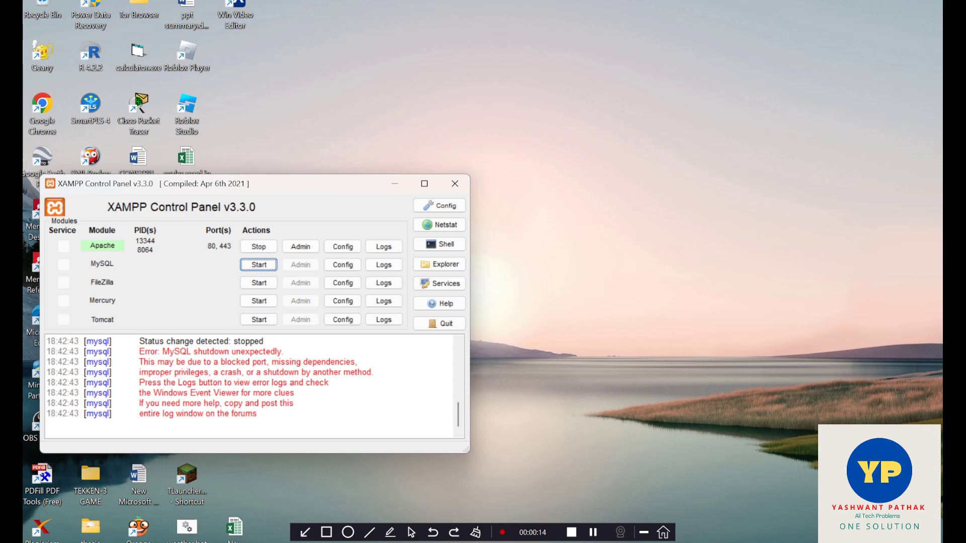
Step: Try to start the MySQL module and examine the error messages in the log
click(259, 265)
drag(139, 351, 258, 413)
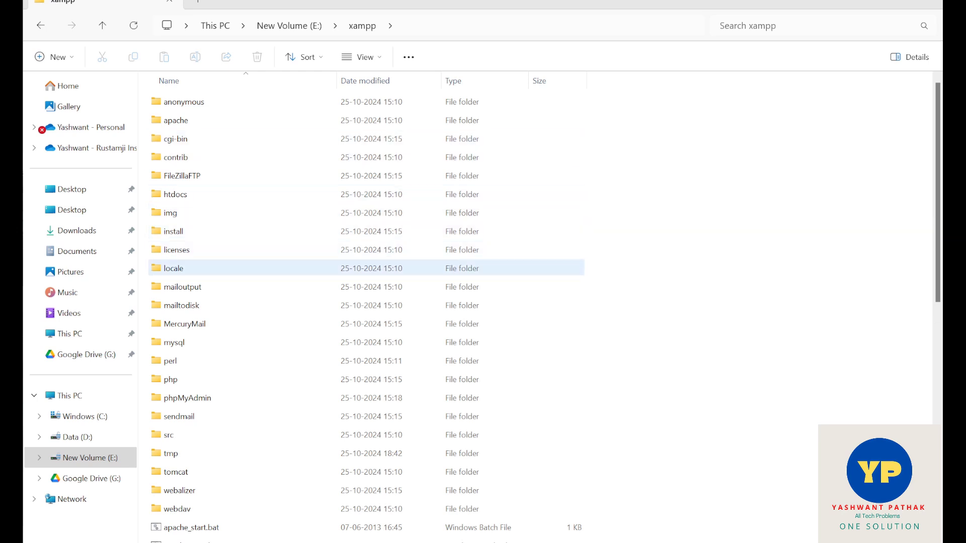
Step: Rename the data folder inside xampp's mysql folder to data_old
double_click(174, 342)
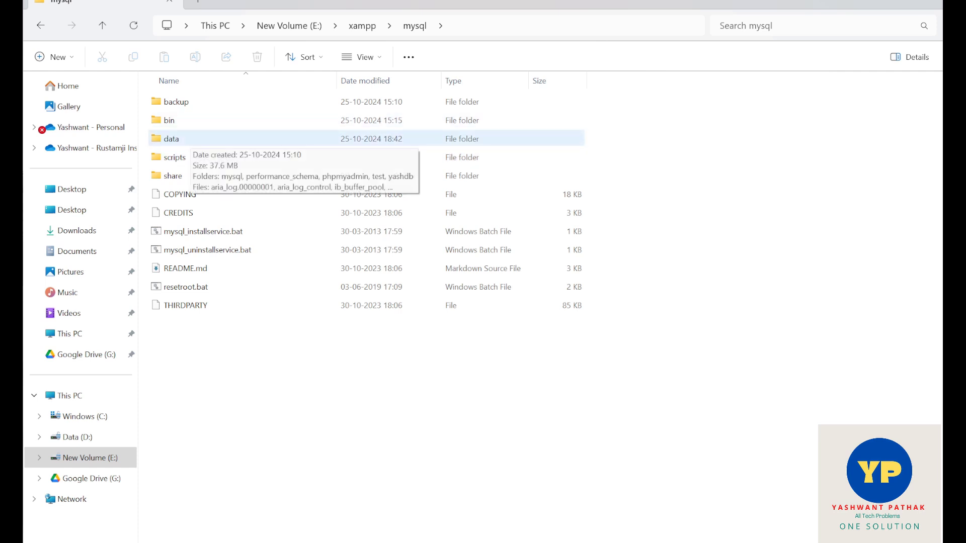
click(189, 140)
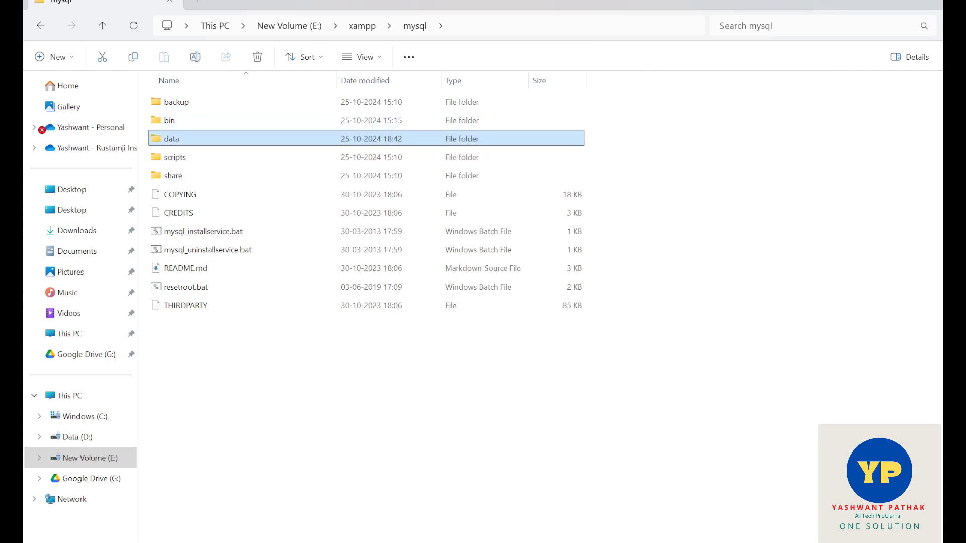
right_click(184, 138)
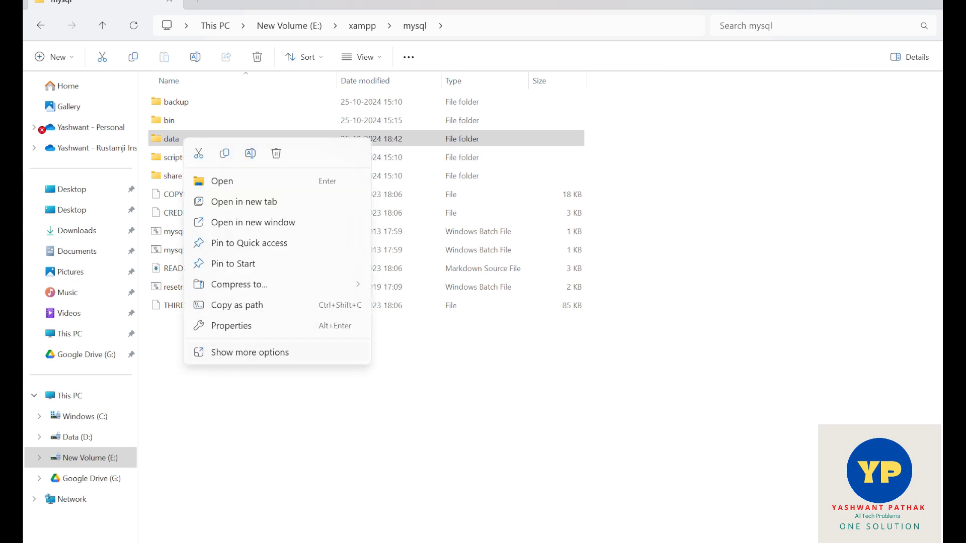
click(250, 352)
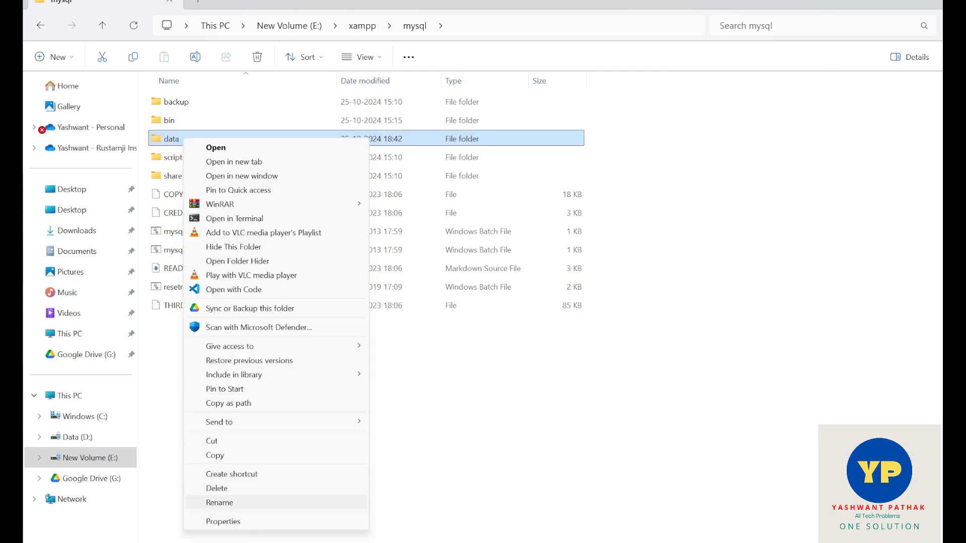
click(219, 502)
key(End)
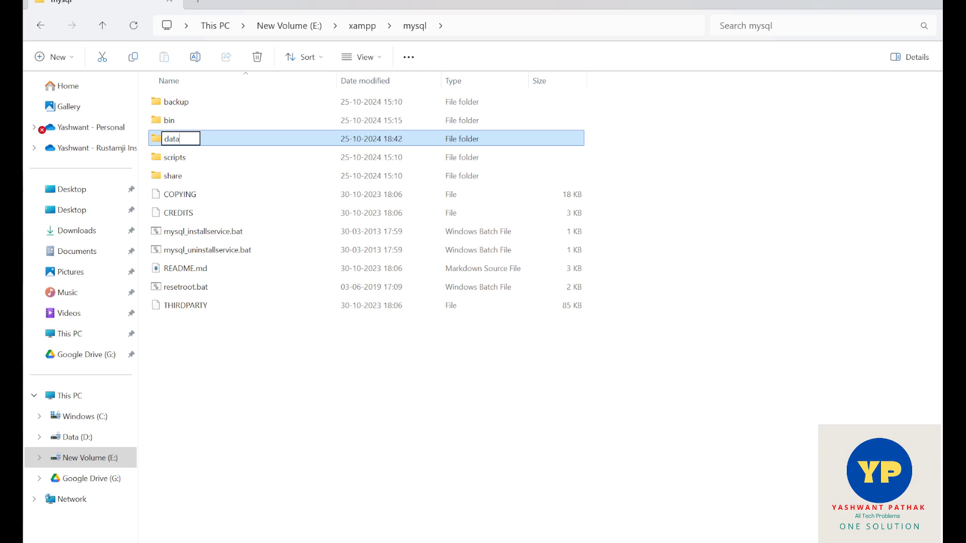
text(_old)
key(Return)
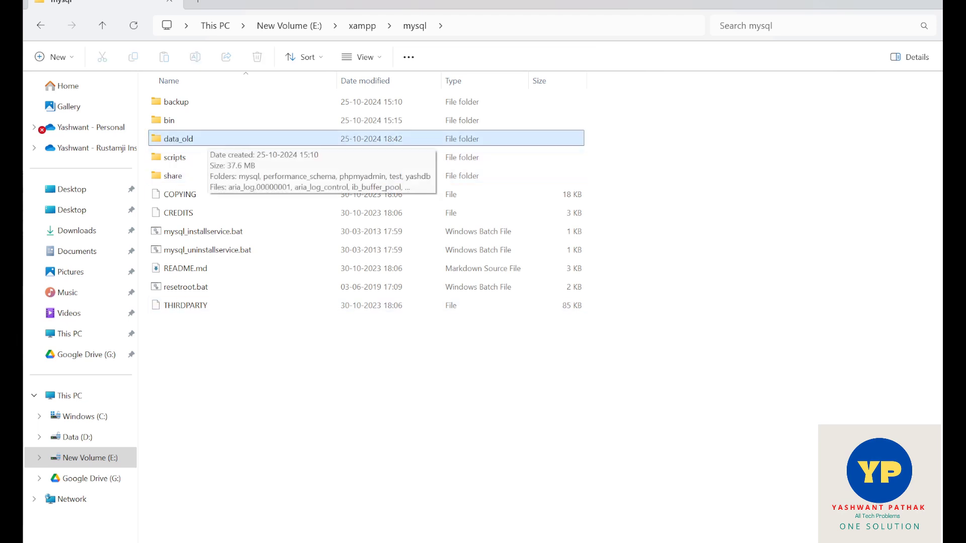
key(ctrl+space)
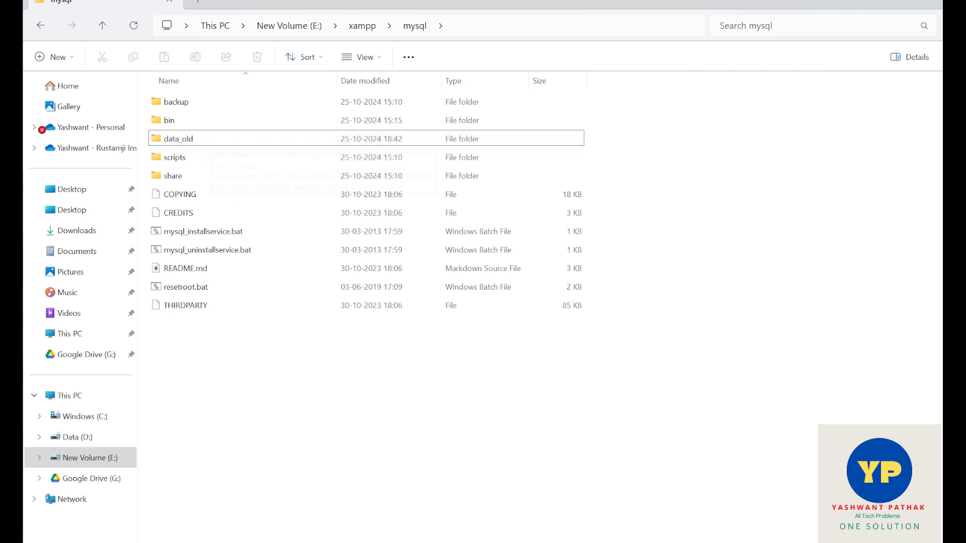
Step: Create a new folder named data inside the mysql folder
right_click(725, 276)
mouse_move(761, 376)
click(593, 90)
text(data)
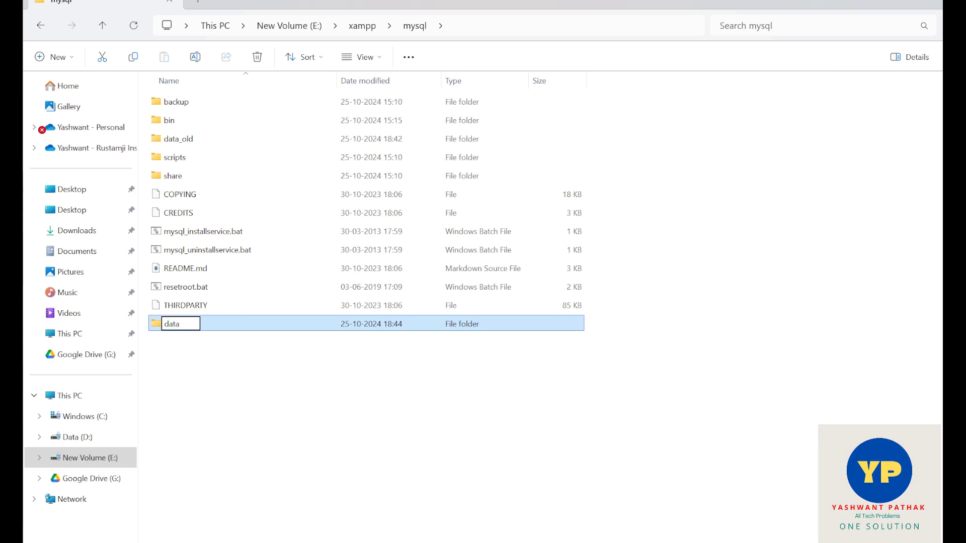
key(Return)
key(ctrl+space)
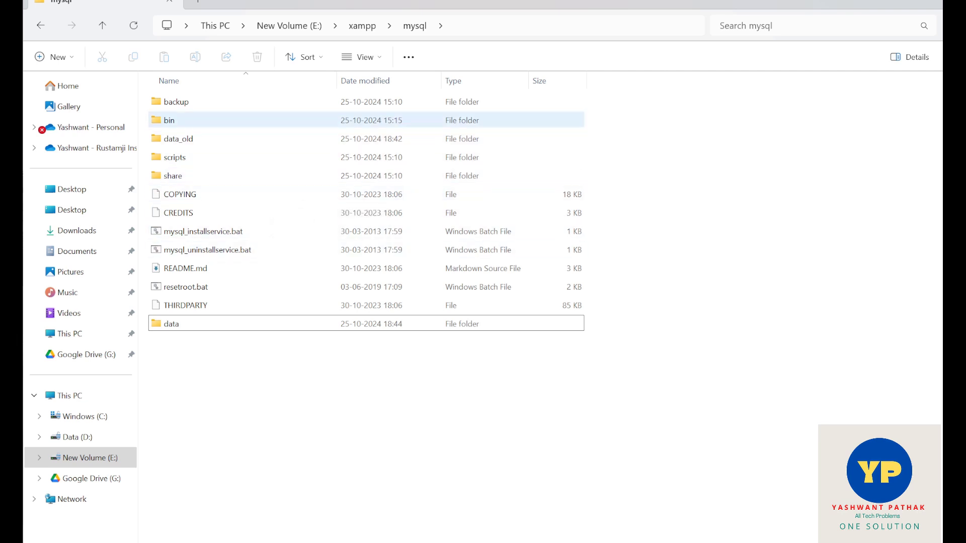
Step: Copy the entire contents of the mysql backup folder into the new data folder
double_click(176, 102)
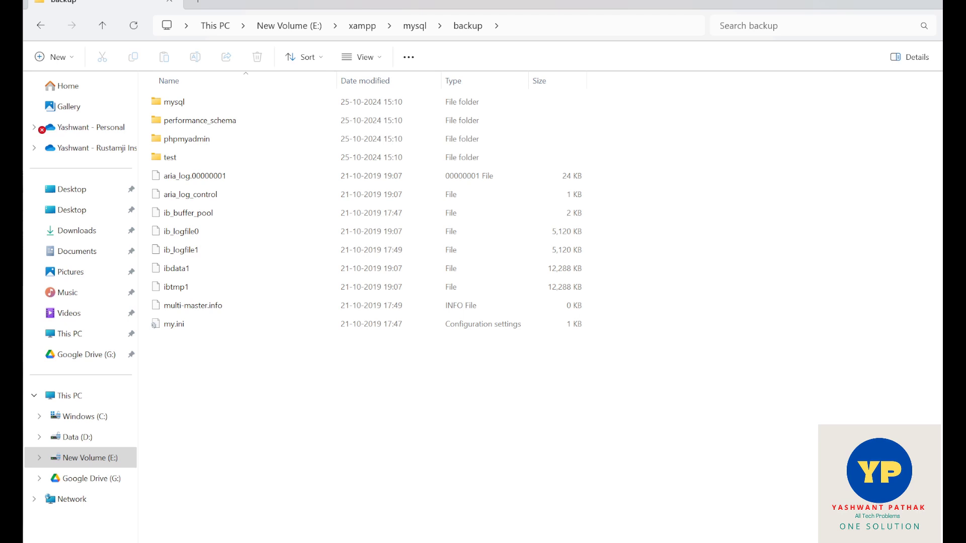
key(ctrl+a)
key(ctrl+c)
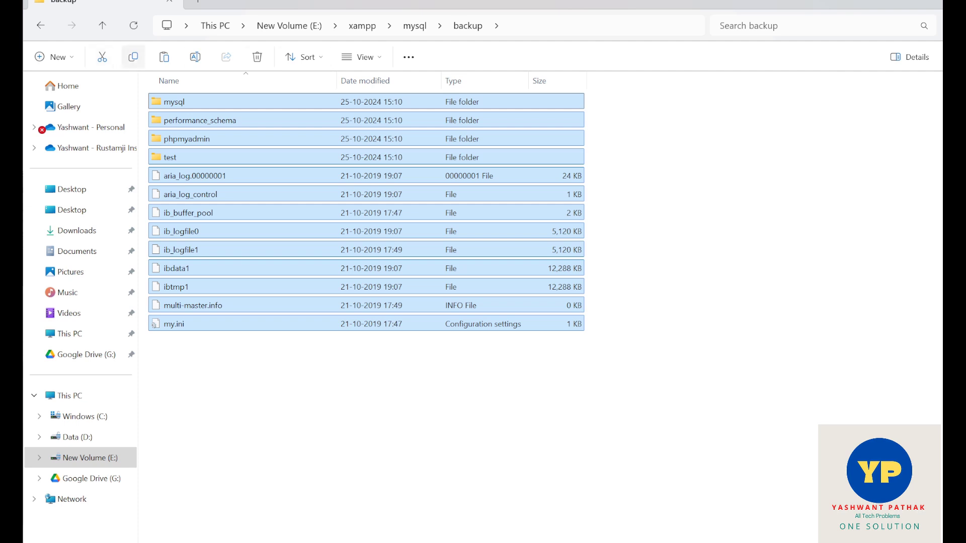
click(102, 25)
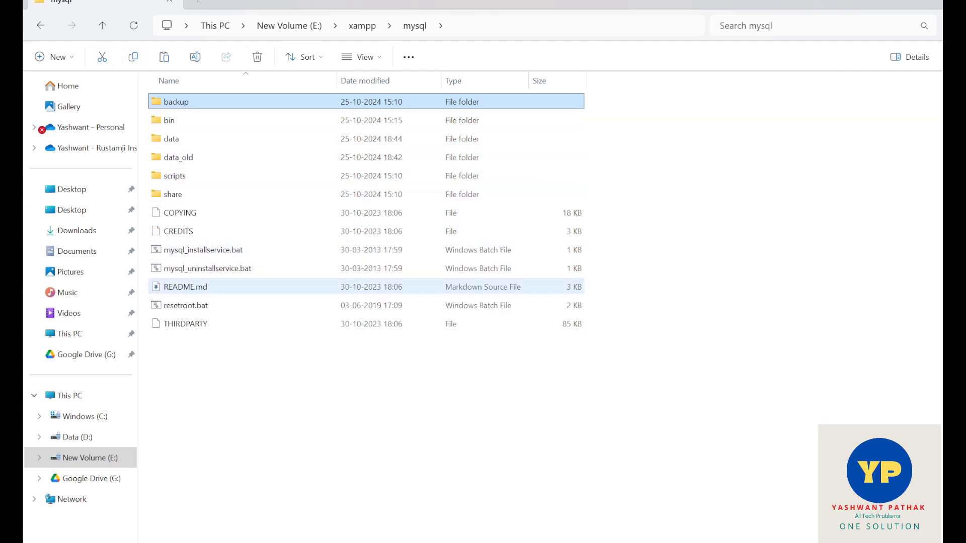
double_click(171, 138)
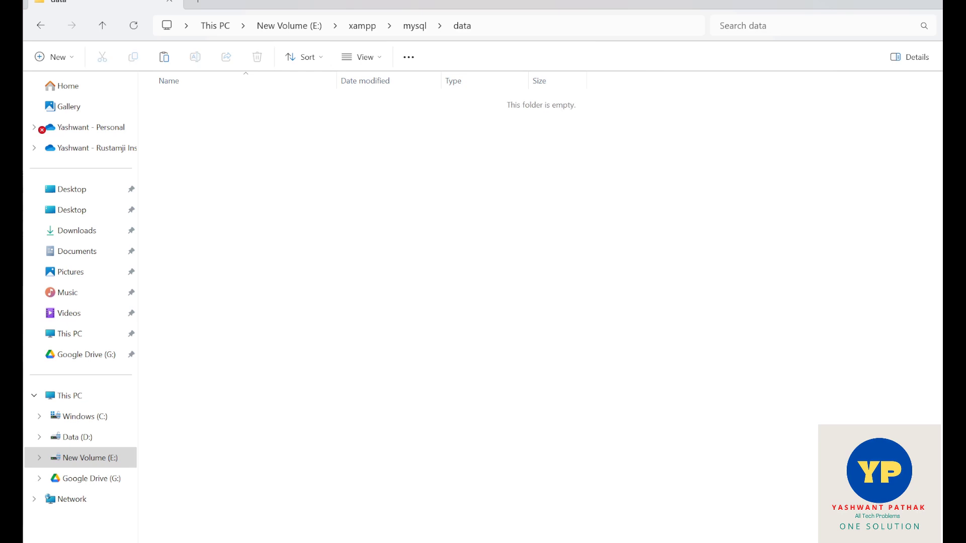
key(ctrl+v)
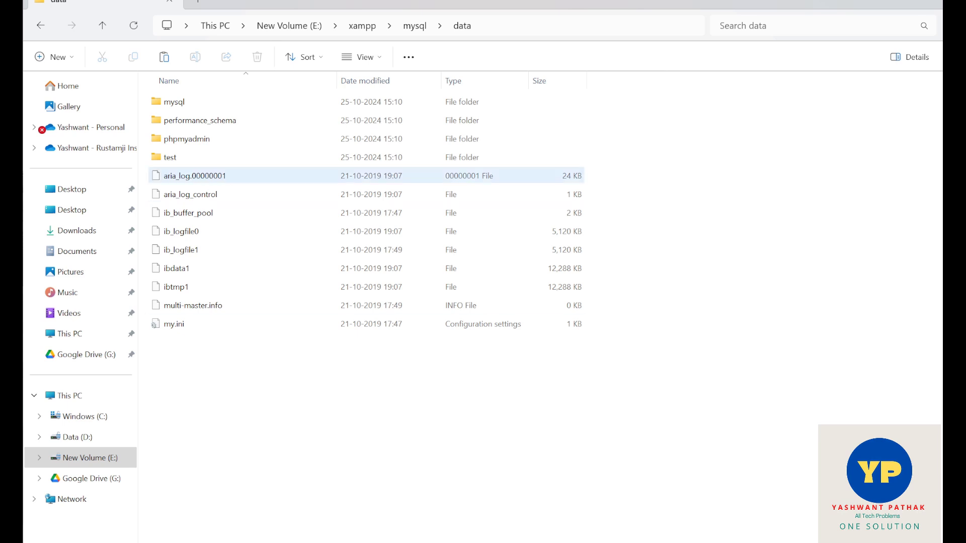
Step: Copy the yashdb folder and all loose files from data_old into the data folder, replacing the existing files
click(102, 25)
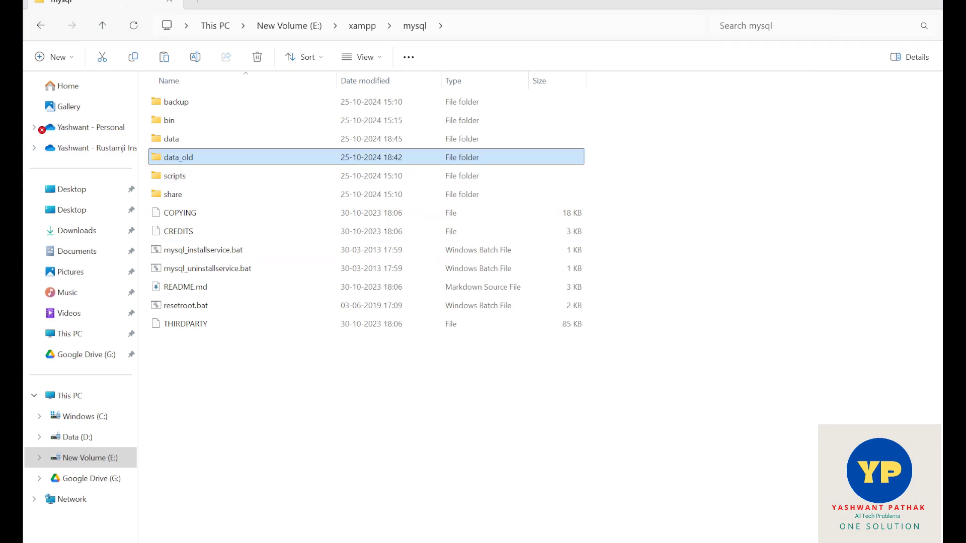
double_click(178, 156)
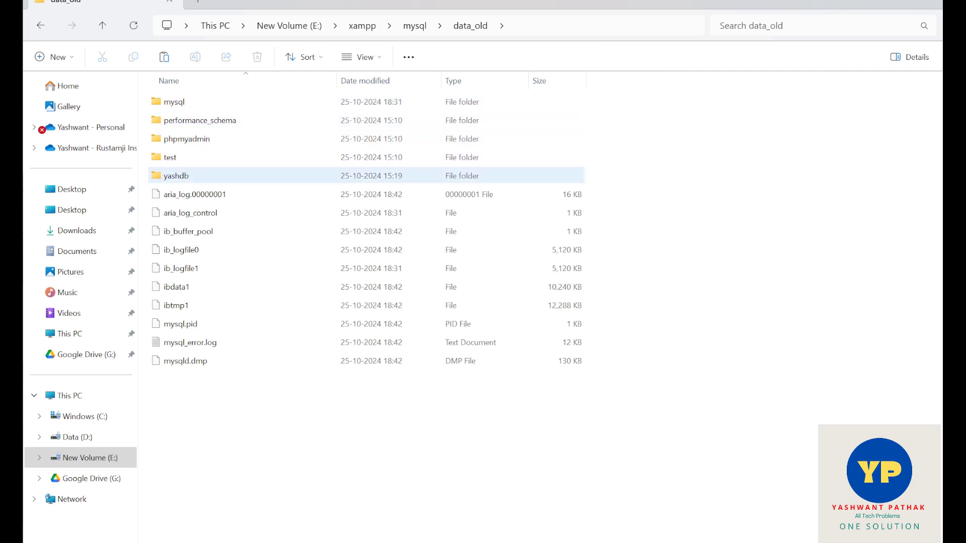
mouse_move(181, 177)
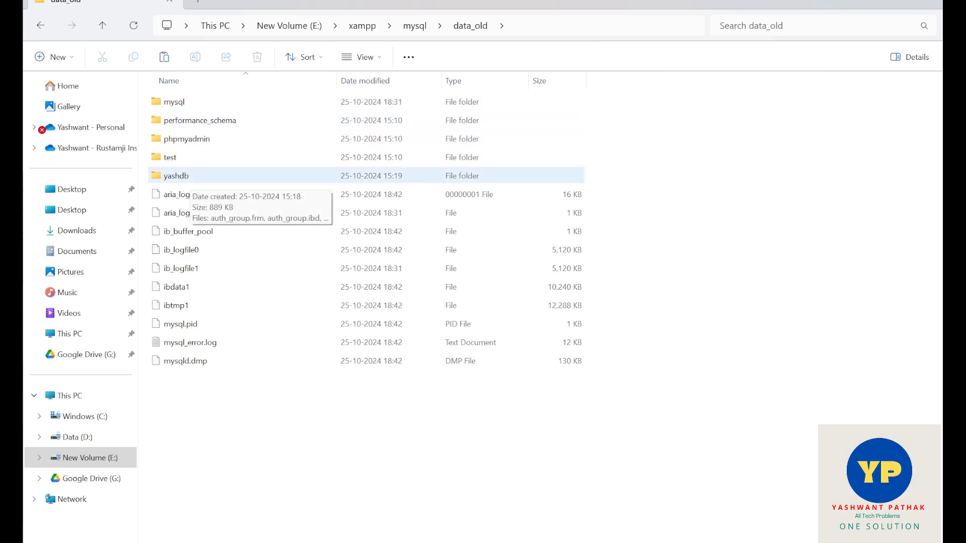
click(181, 177)
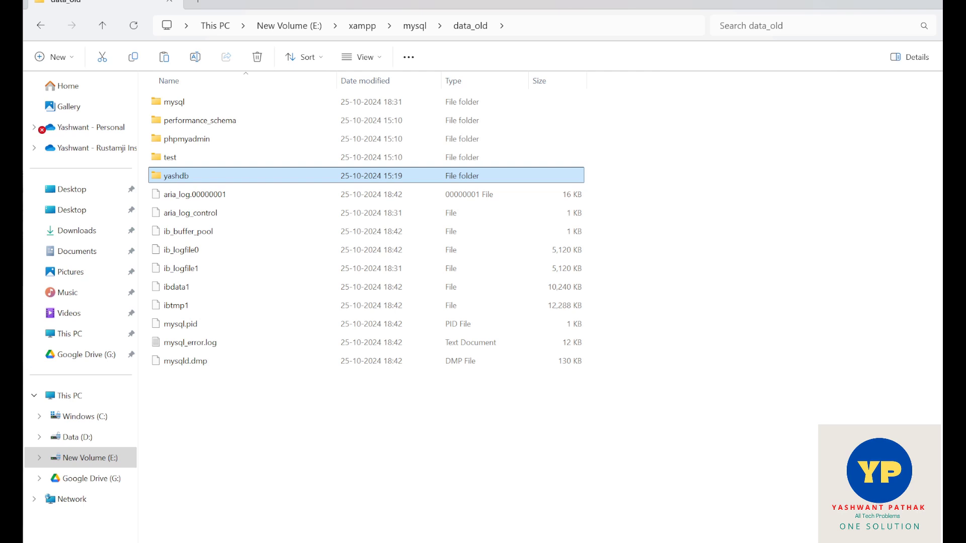
drag(596, 177, 276, 372)
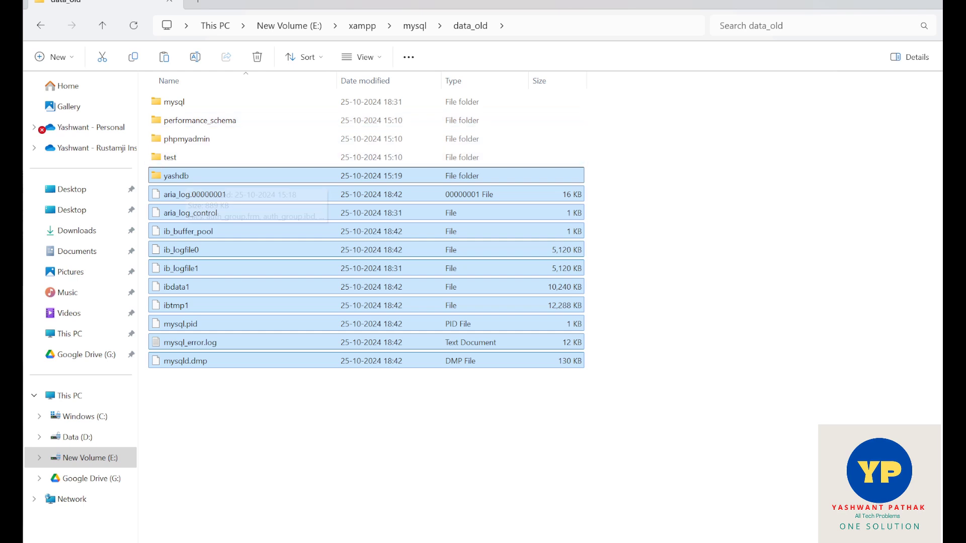
click(102, 25)
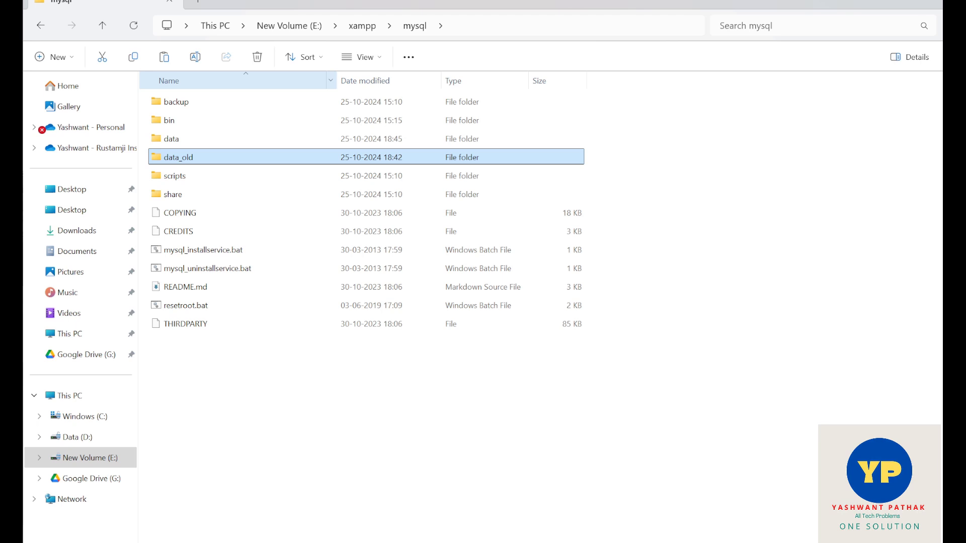
double_click(170, 139)
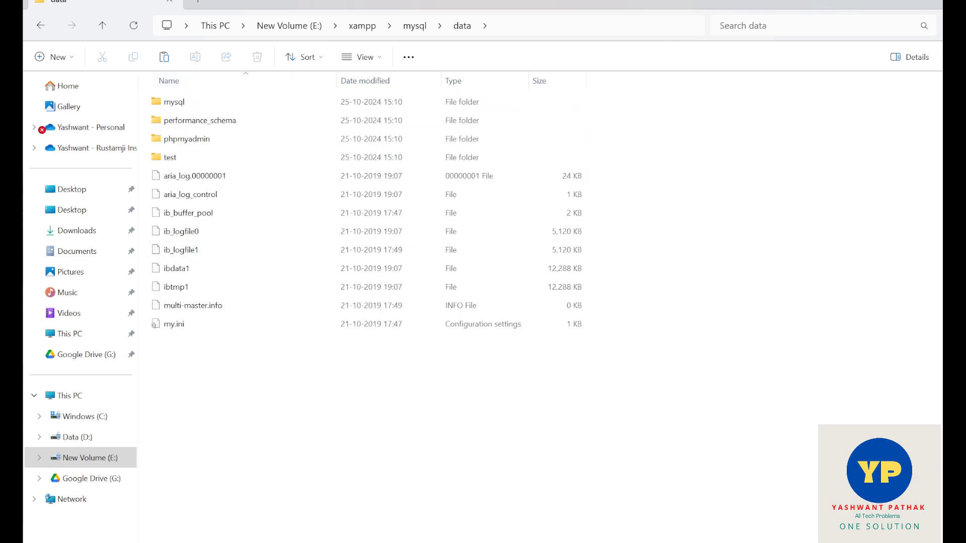
key(ctrl+v)
key(Return)
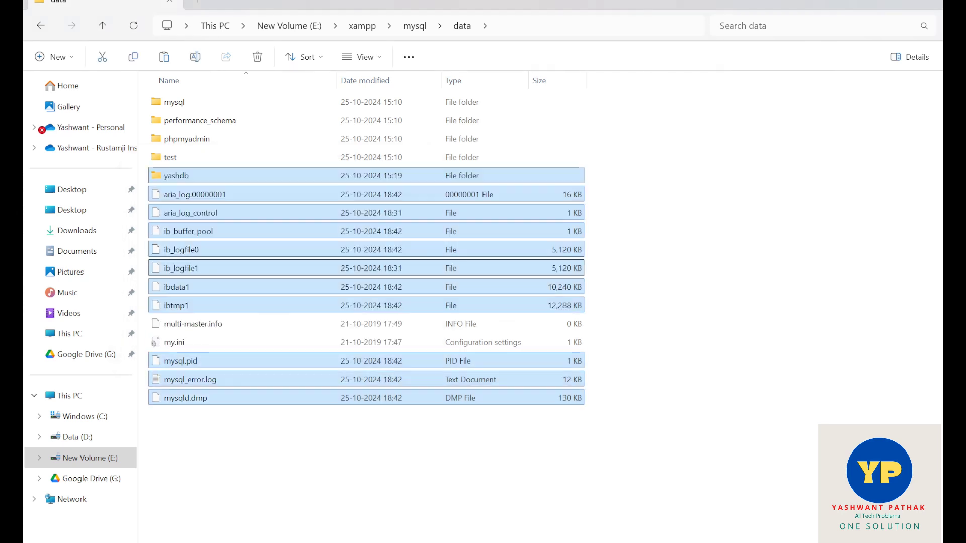
click(674, 297)
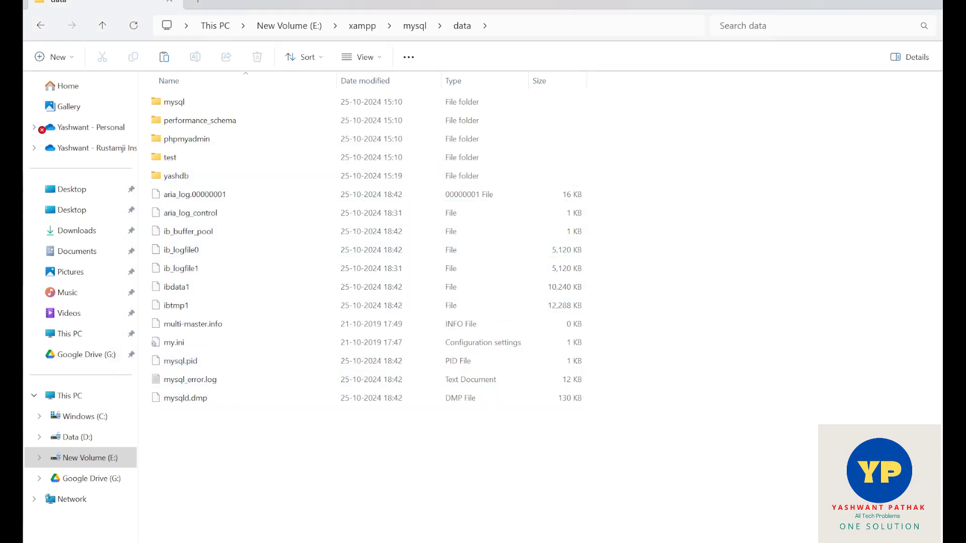
Step: Copy the ibdata1 file from data_old into the data folder, replacing the file in the destination
click(103, 26)
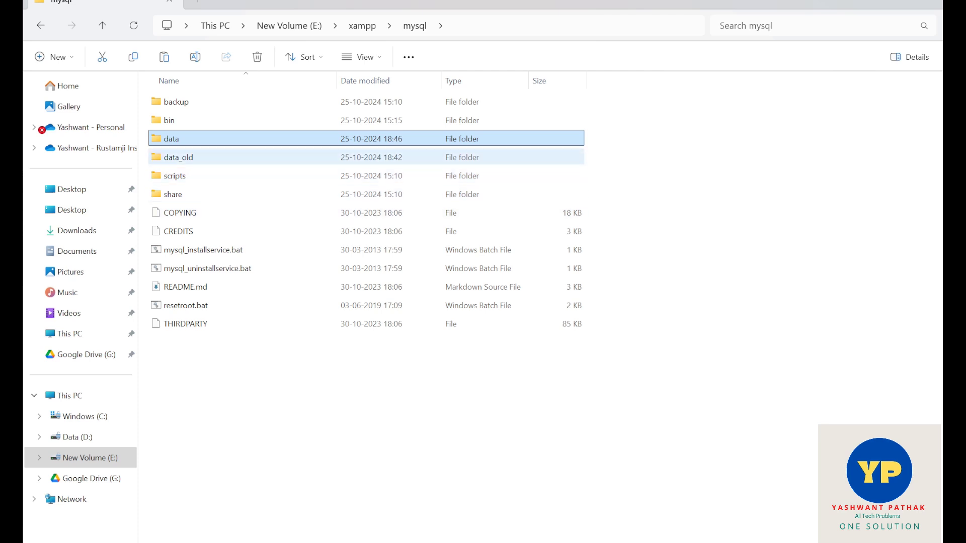
mouse_move(192, 159)
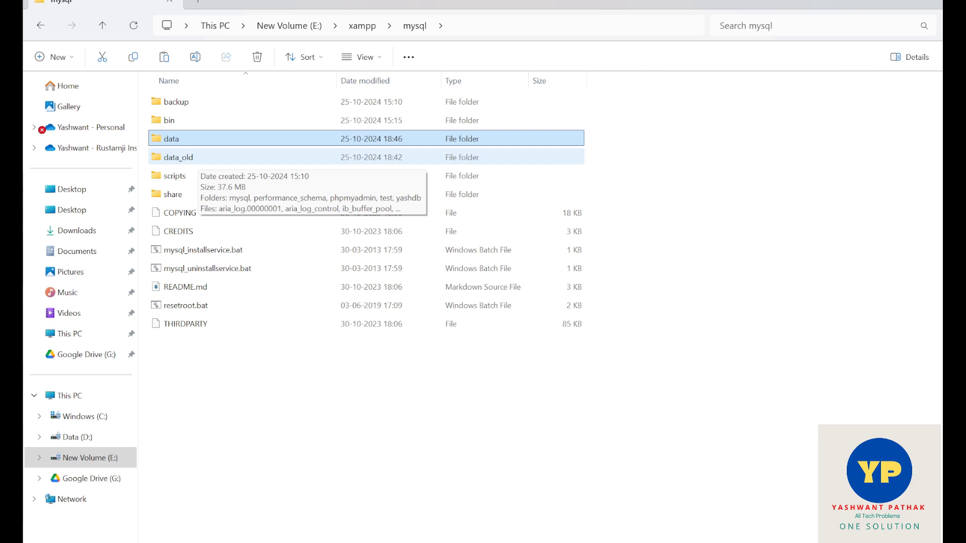
click(181, 158)
double_click(181, 158)
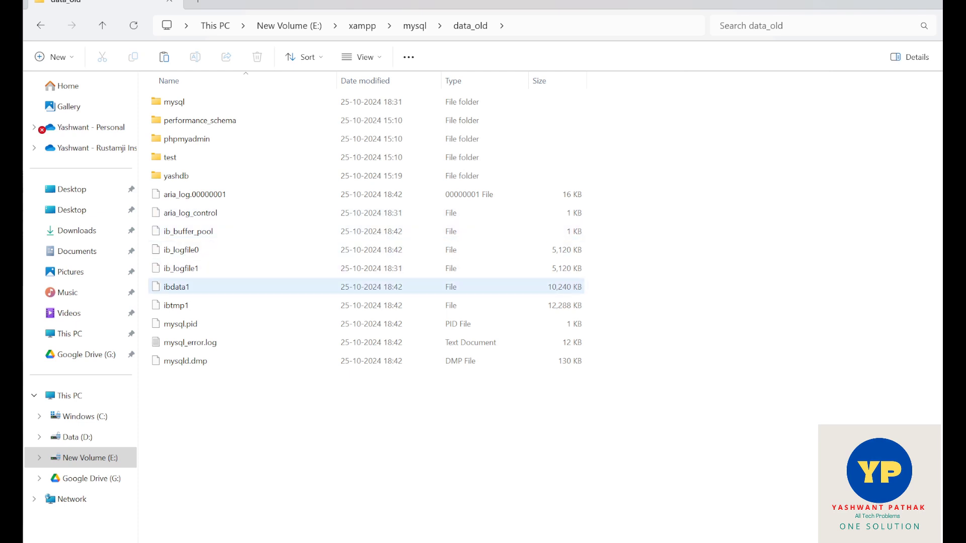
click(176, 287)
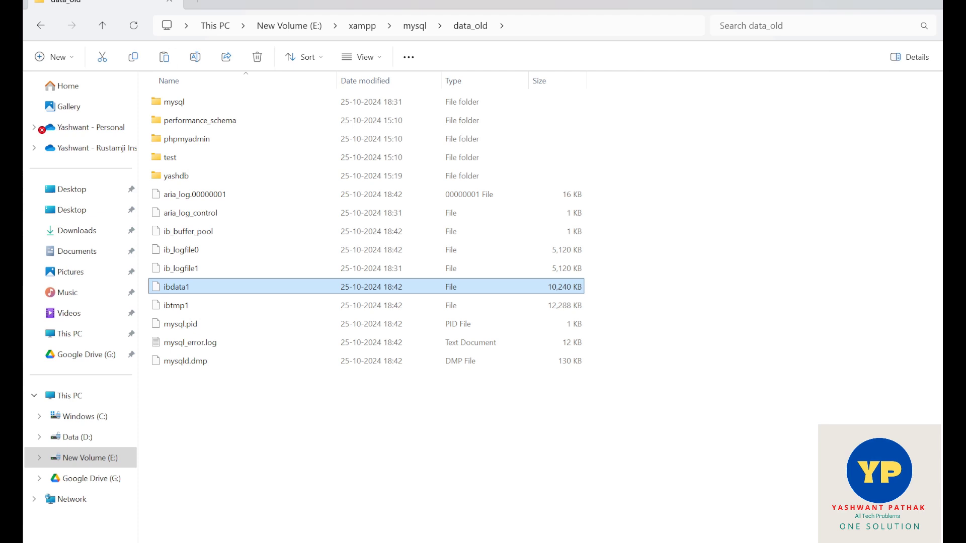
click(102, 25)
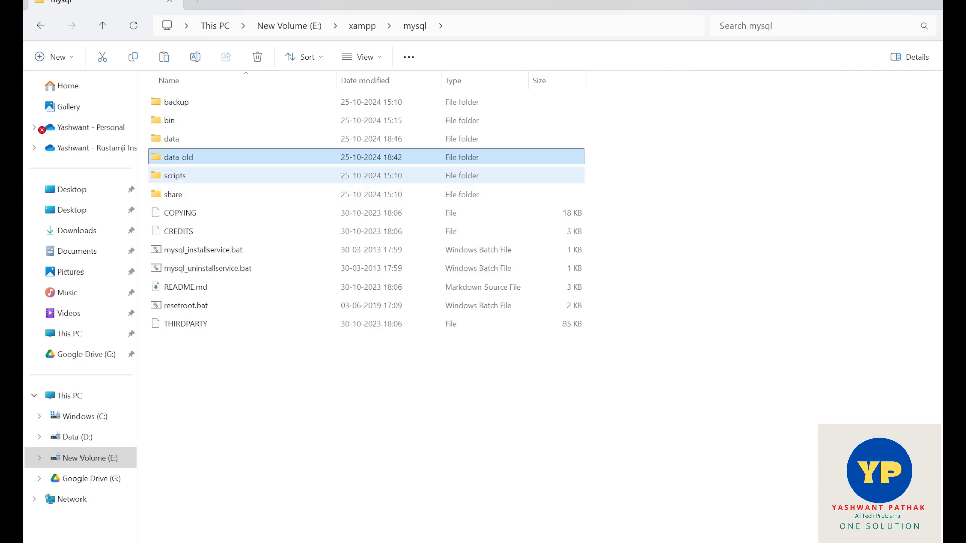
double_click(171, 139)
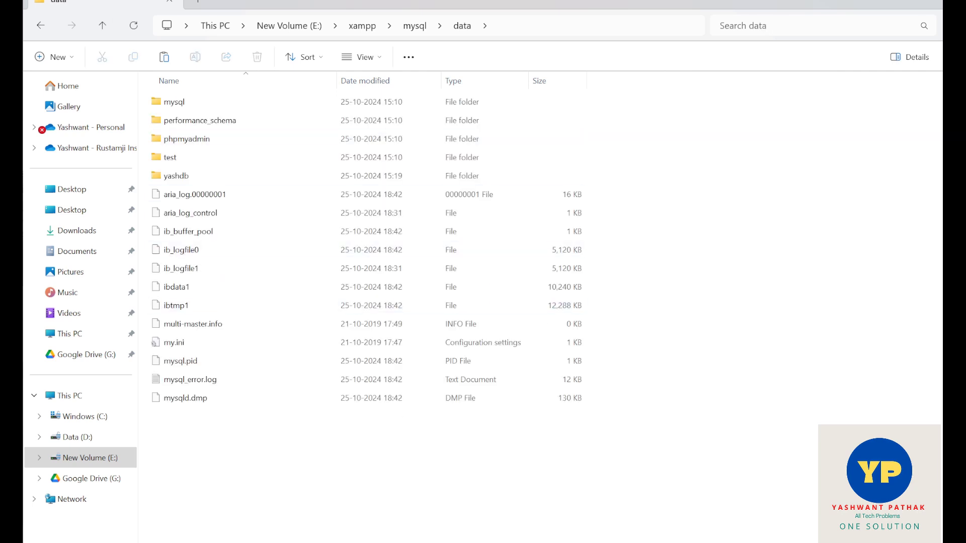
key(ctrl+v)
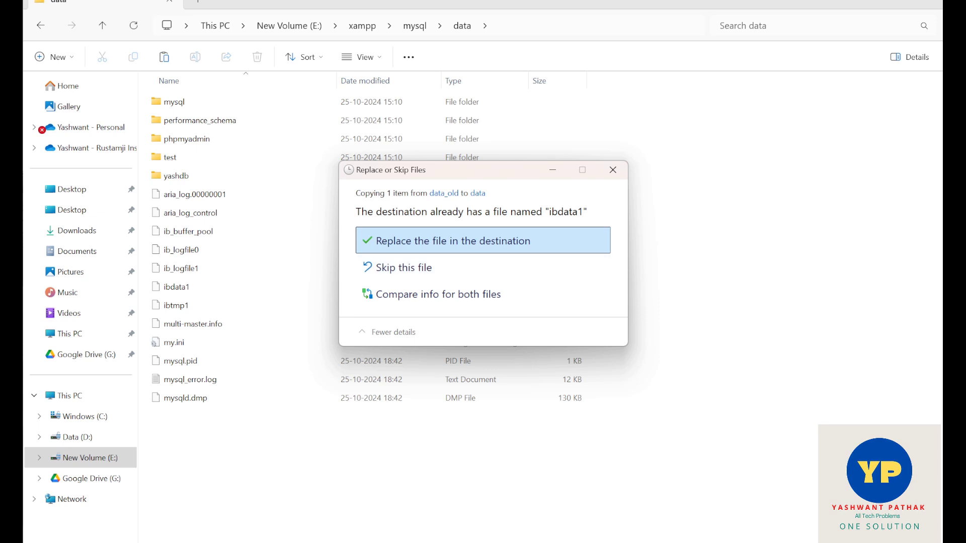
key(Return)
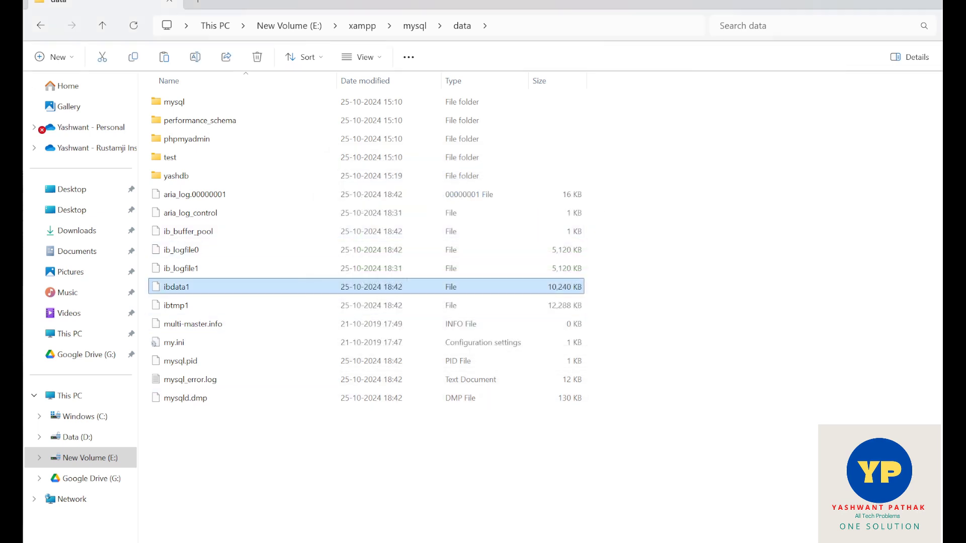
Step: Switch to the XAMPP Control Panel, restart the Apache module and start the MySQL module
key(alt+Tab)
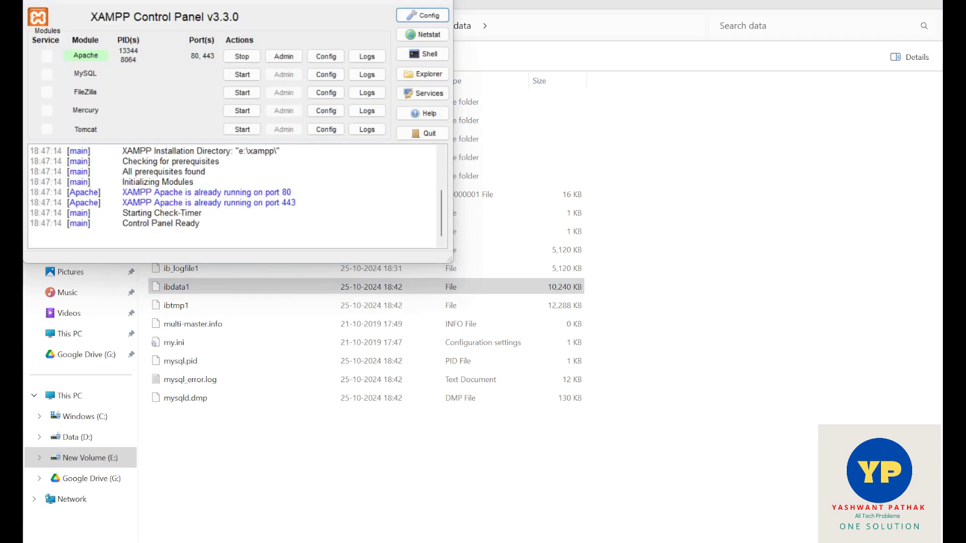
click(242, 56)
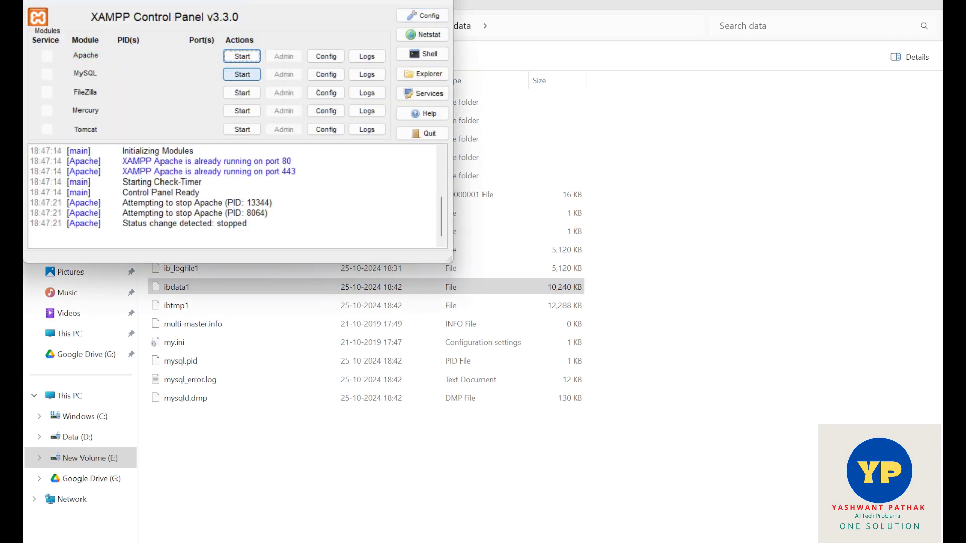
click(242, 57)
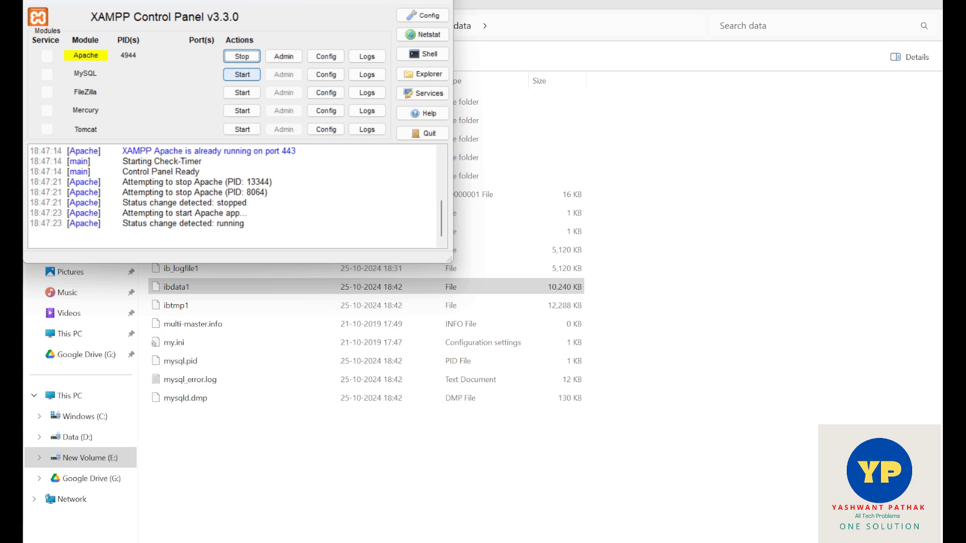
click(242, 75)
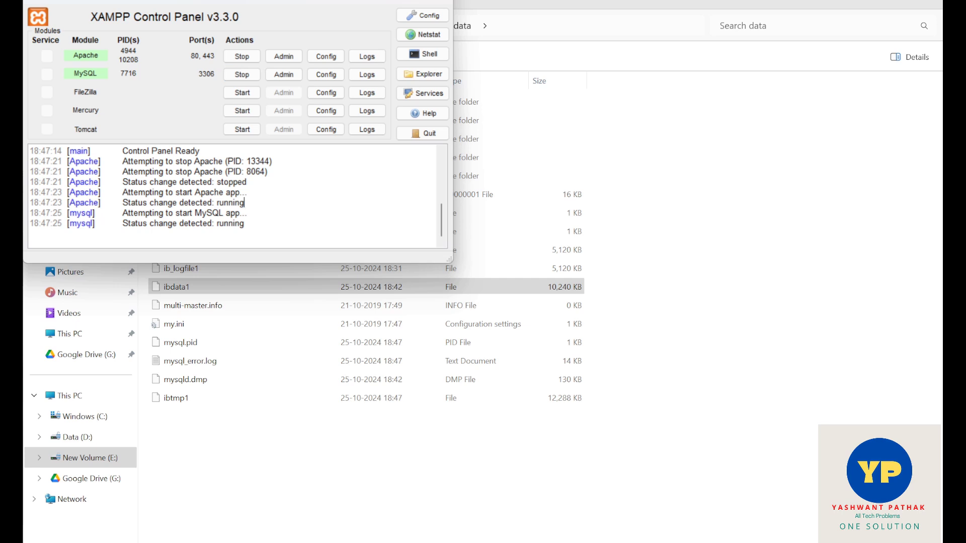
Step: Open phpMyAdmin from the MySQL module, dismiss the page-restore prompt and open the yashdb database
click(284, 75)
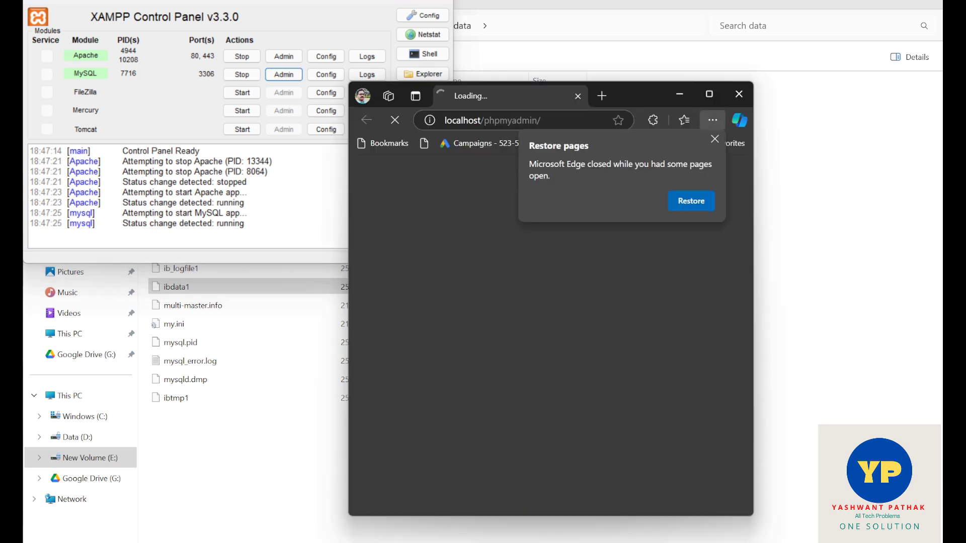
click(714, 138)
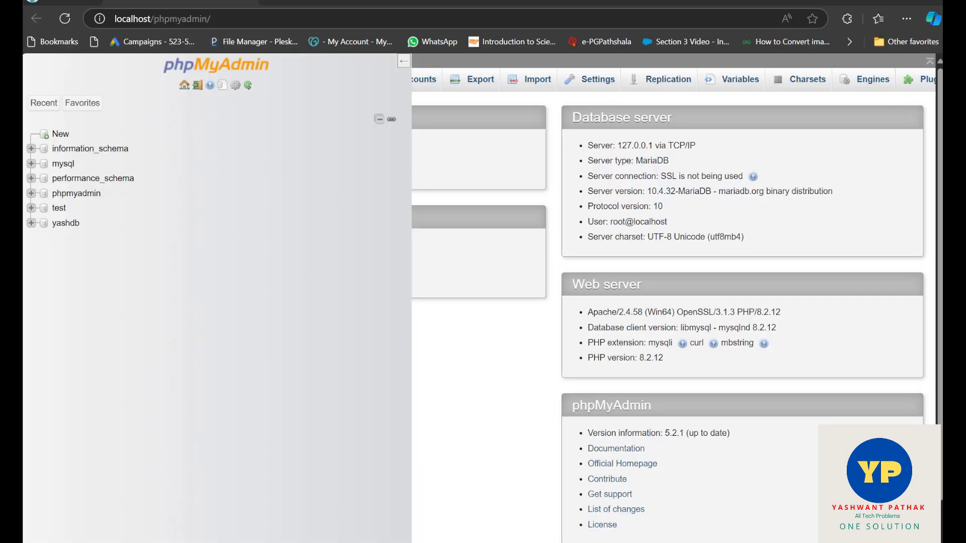
click(65, 222)
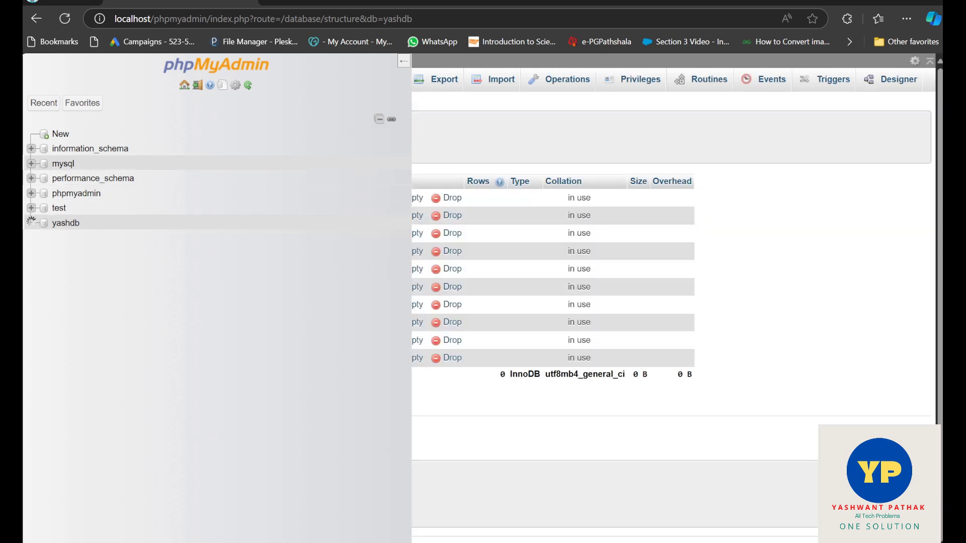